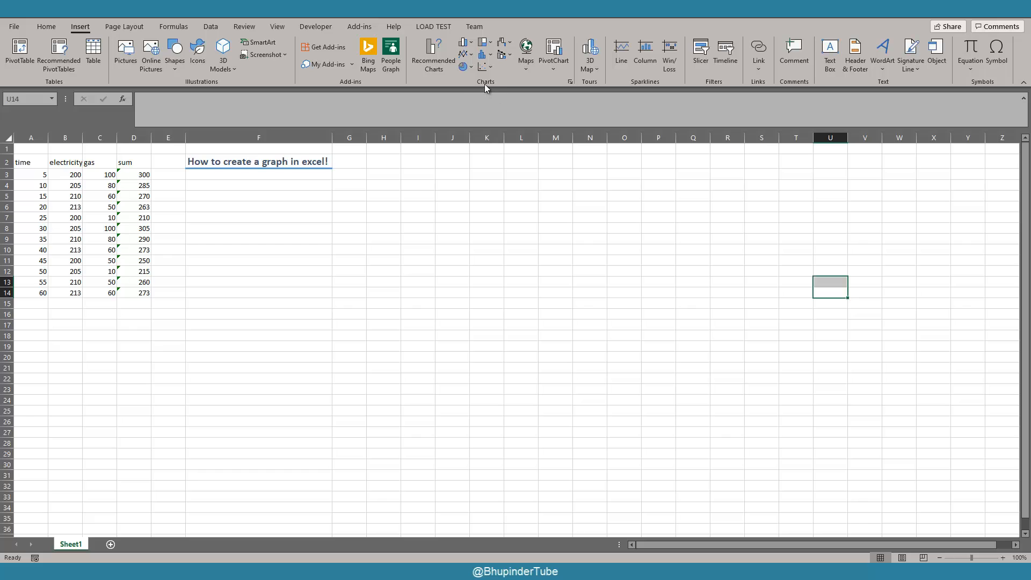
- Insert an empty Scatter with Straight Lines chart and move it beside the data table, starting at column F
{"action": "left_click", "coordinate": [492, 71]}
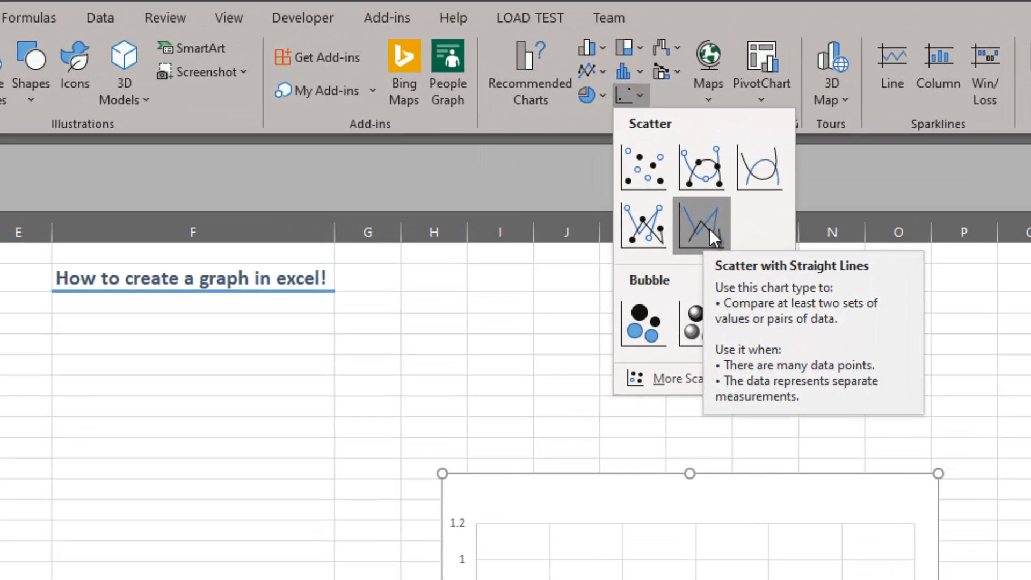
{"action": "left_click", "coordinate": [710, 230]}
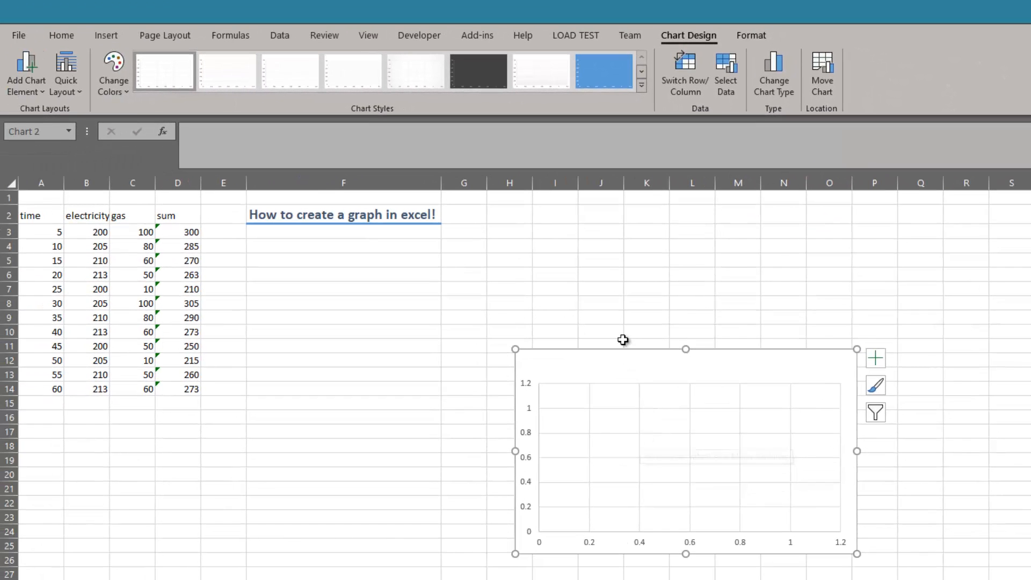
{"action": "left_click_drag", "start_coordinate": [573, 368], "coordinate": [395, 361]}
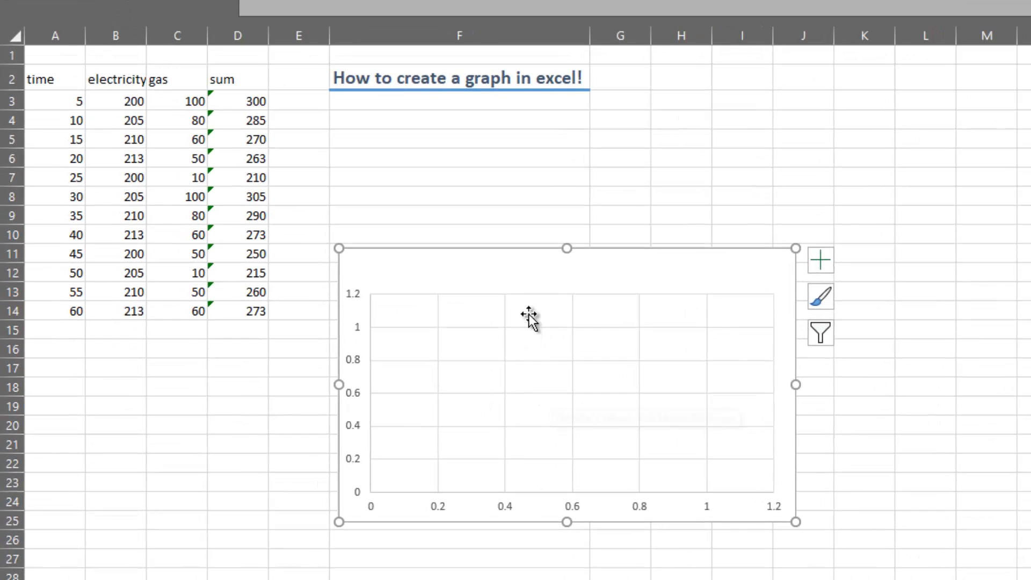
- Add a data series named electricity to the chart with the time values A3:A14 as its X values
{"action": "right_click", "coordinate": [434, 384]}
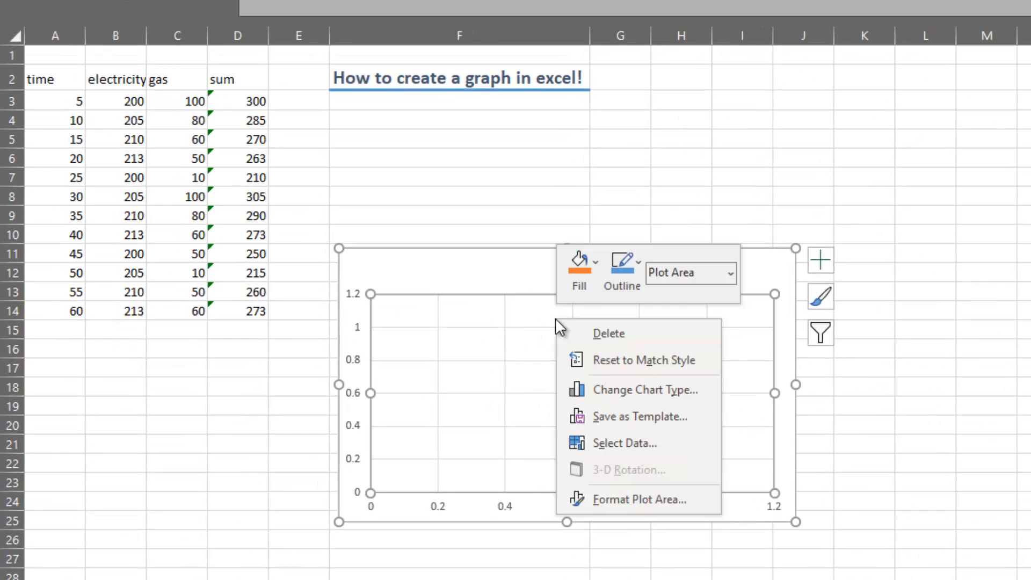
{"action": "left_click", "coordinate": [626, 443]}
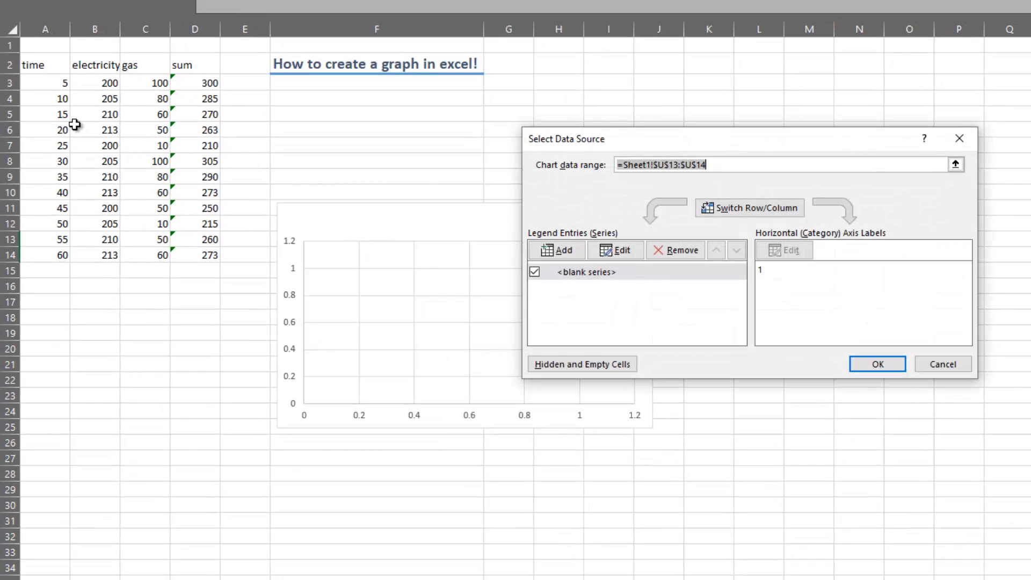
{"action": "left_click", "coordinate": [560, 250]}
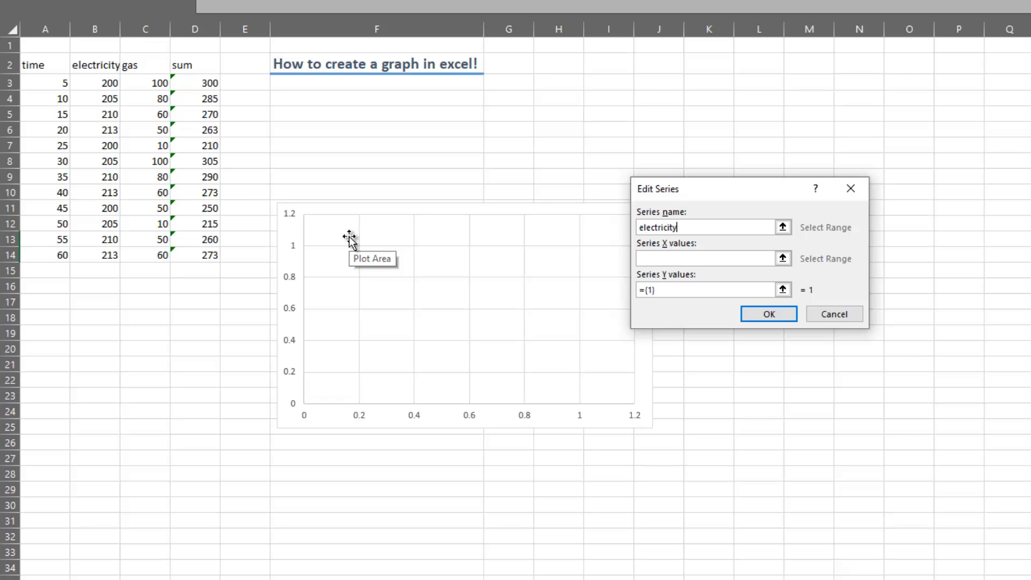
{"action": "left_click", "coordinate": [648, 260]}
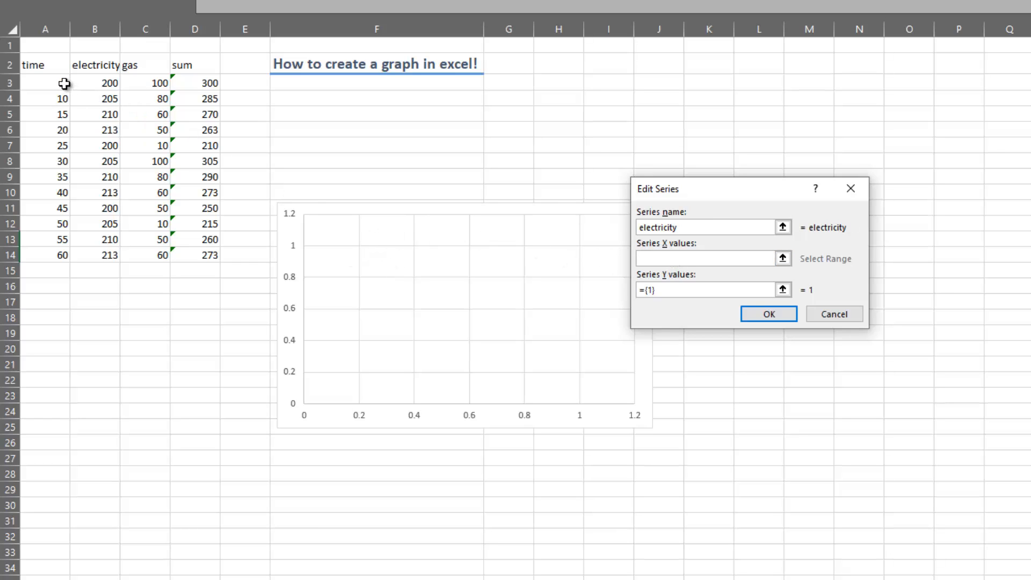
{"action": "left_click_drag", "start_coordinate": [64, 83], "coordinate": [63, 255]}
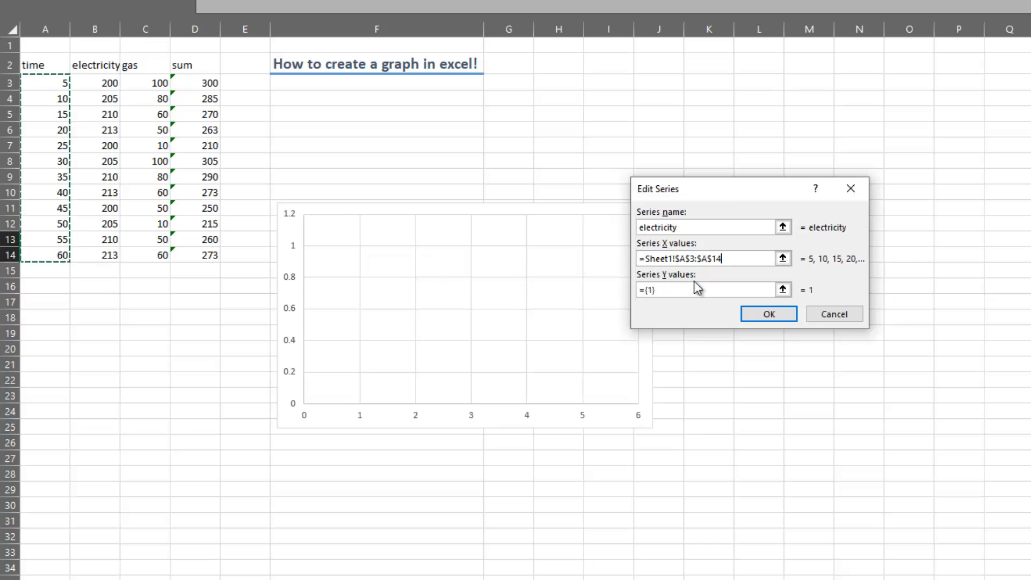
- Set the electricity series' Y values to Sheet1!$B$3:$B$14, replacing the whole existing entry, and accept the series
{"action": "left_click", "coordinate": [728, 289]}
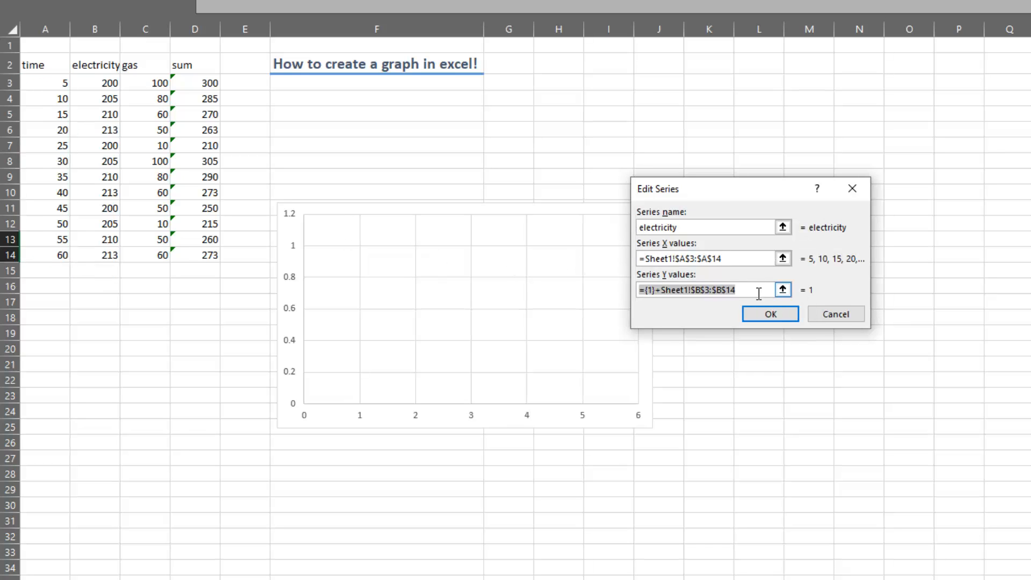
{"action": "left_click", "coordinate": [765, 290]}
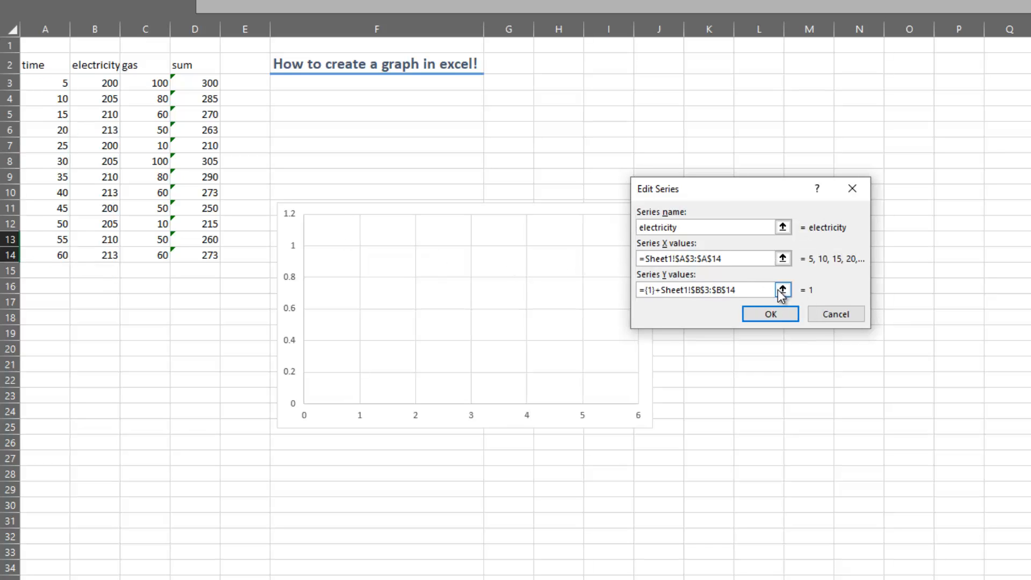
{"action": "left_click_drag", "start_coordinate": [733, 289], "coordinate": [629, 290]}
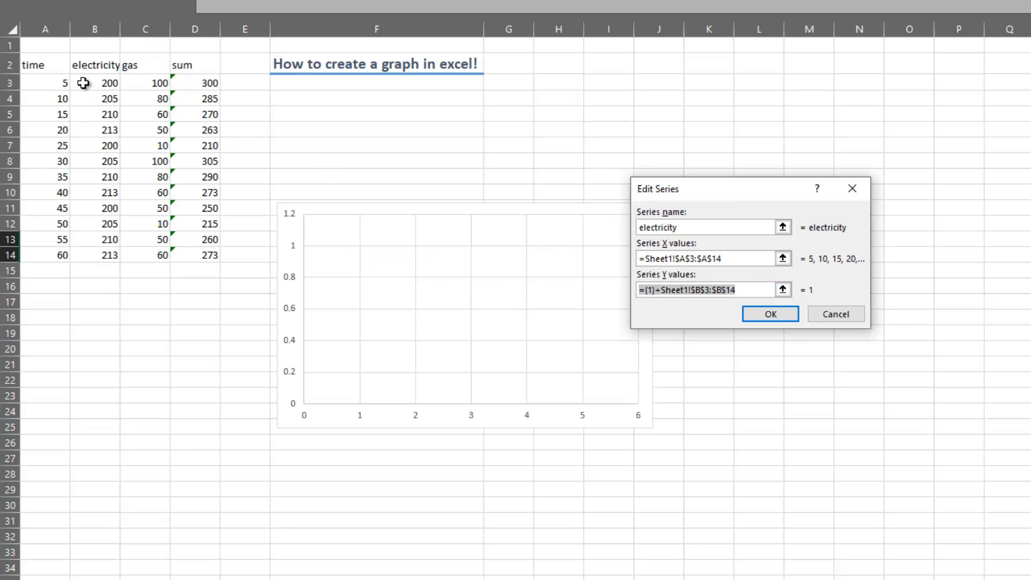
{"action": "left_click", "coordinate": [109, 86]}
{"action": "left_click_drag", "start_coordinate": [110, 86], "coordinate": [111, 253]}
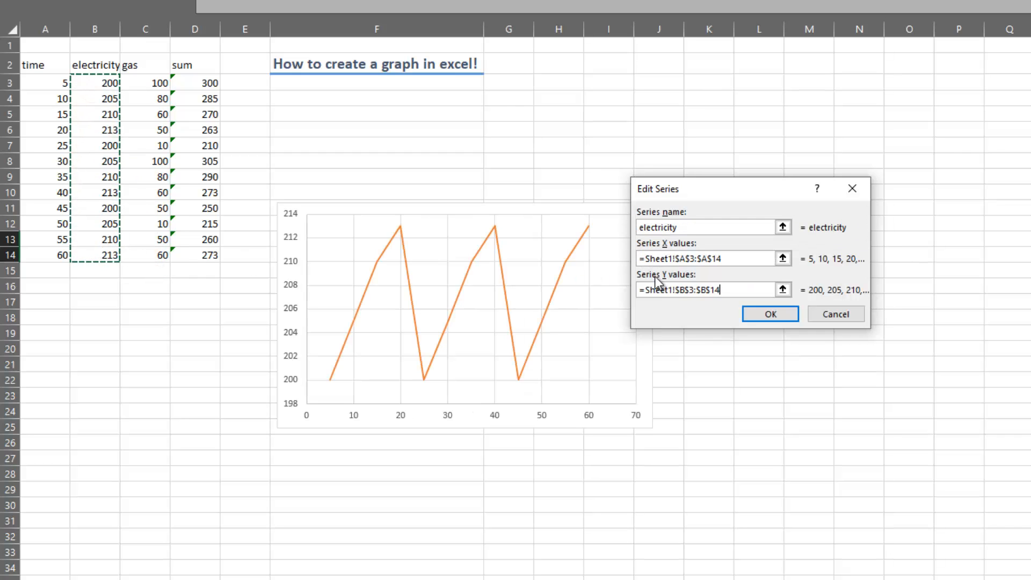
{"action": "left_click", "coordinate": [775, 314]}
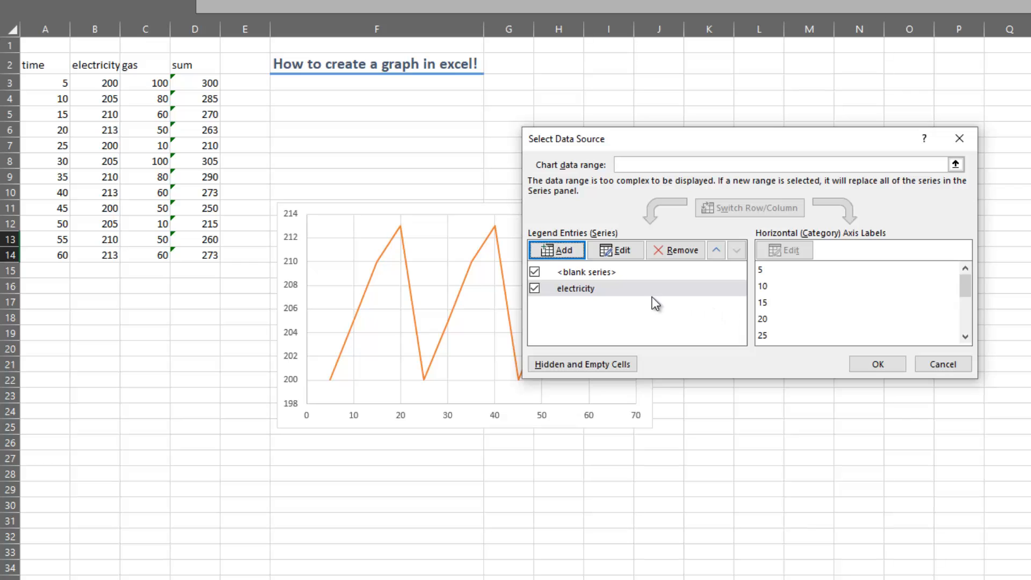
- Add a second series named gas with X values A3:A14 and Y values C3:C14
{"action": "left_click", "coordinate": [559, 250]}
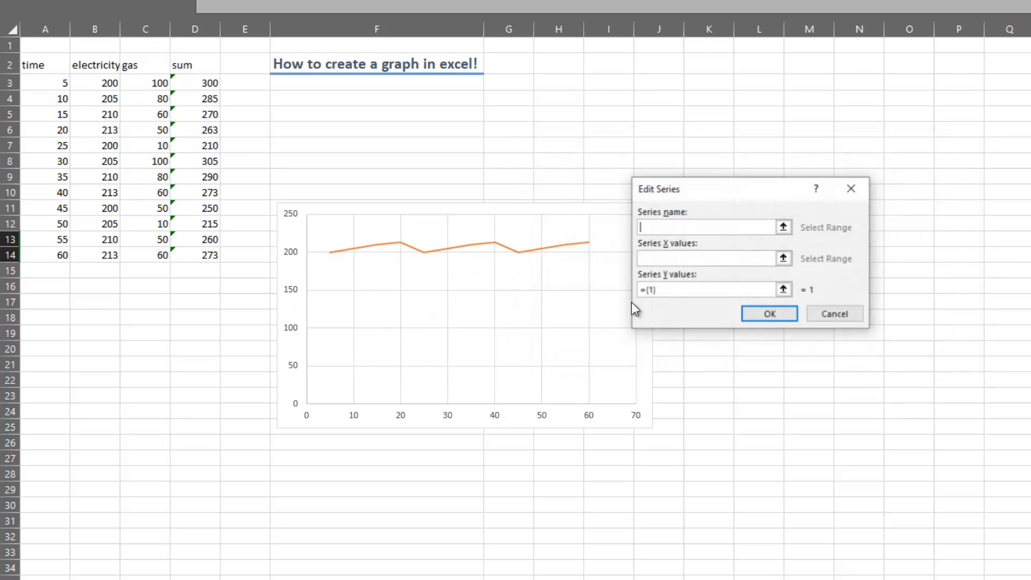
{"action": "left_click", "coordinate": [704, 257]}
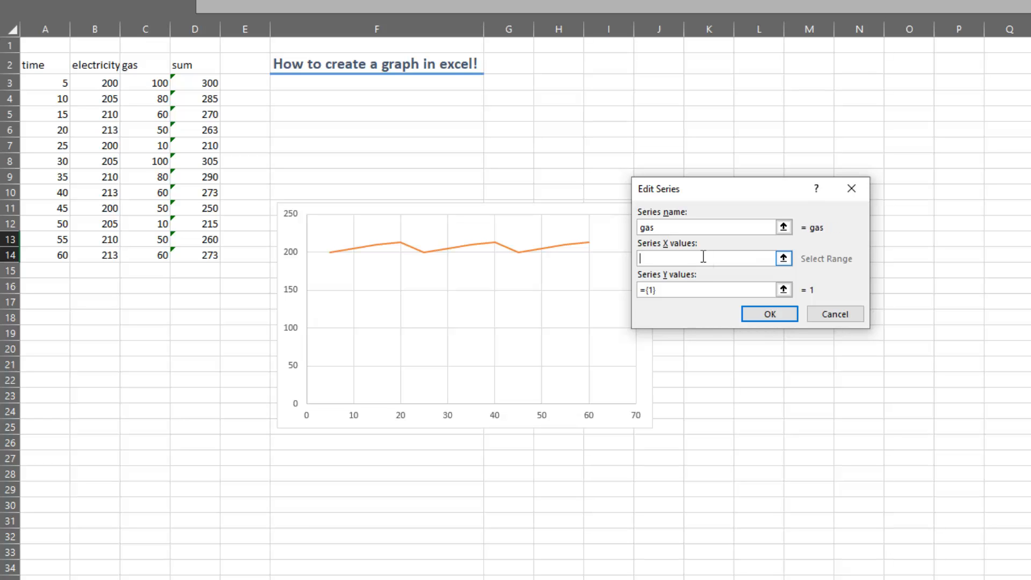
{"action": "left_click_drag", "start_coordinate": [56, 82], "coordinate": [63, 258]}
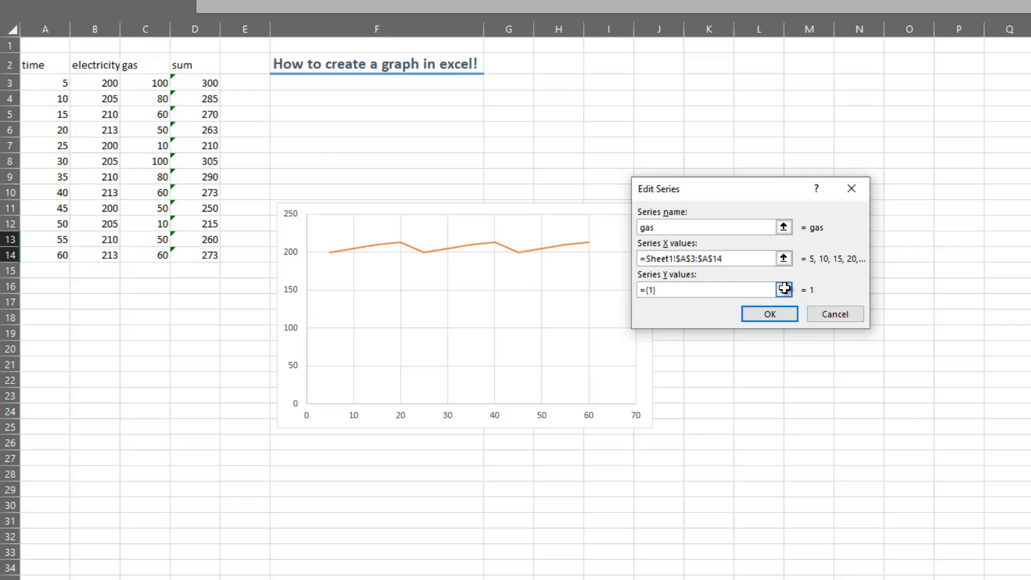
{"action": "left_click", "coordinate": [783, 291]}
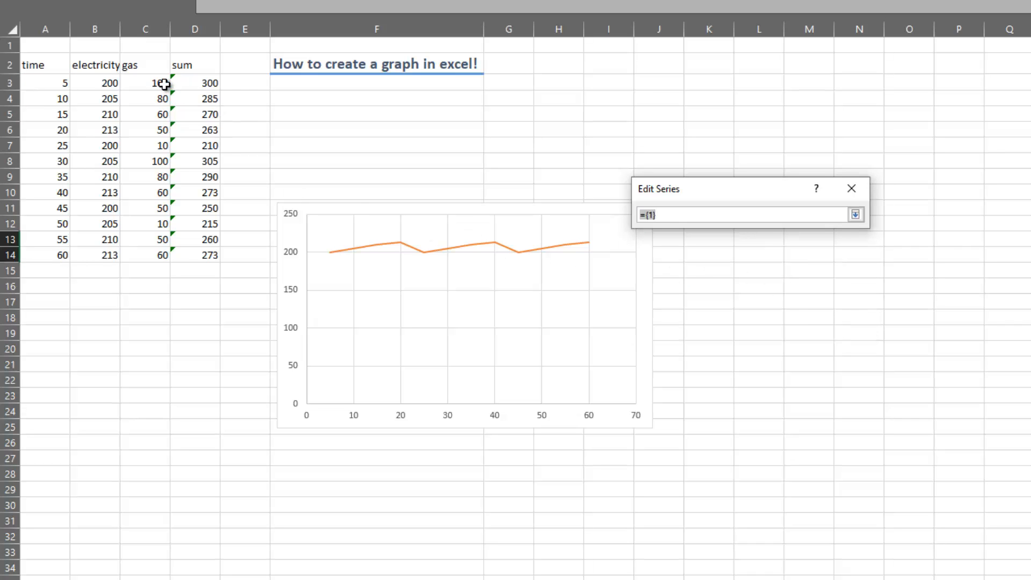
{"action": "left_click_drag", "start_coordinate": [171, 85], "coordinate": [169, 256]}
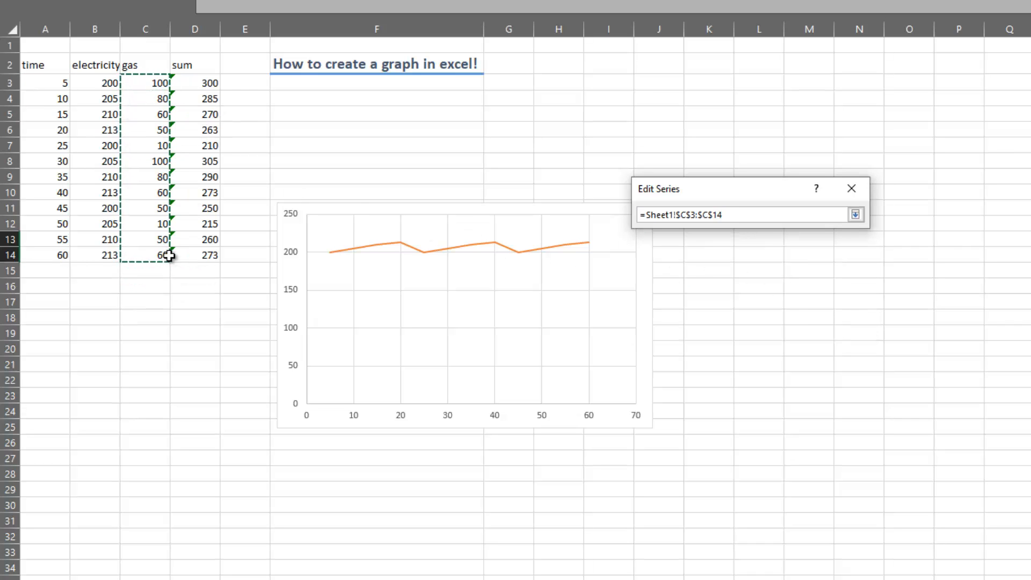
{"action": "left_click", "coordinate": [857, 216]}
{"action": "left_click", "coordinate": [772, 316]}
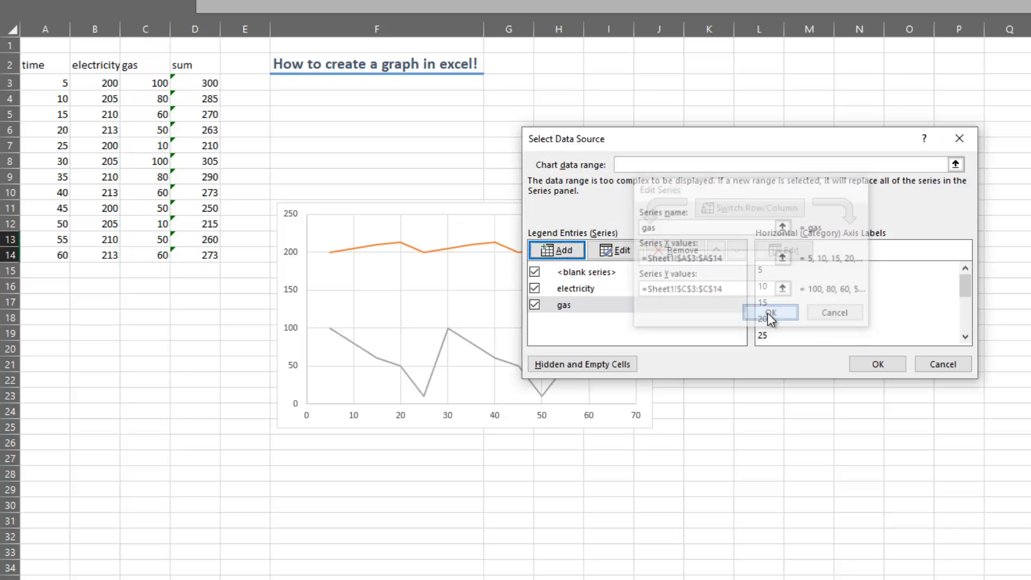
- Add a third series named sum with X values A3:A14 and Y values D3:D14, and apply the chart's data source
{"action": "left_click", "coordinate": [558, 251]}
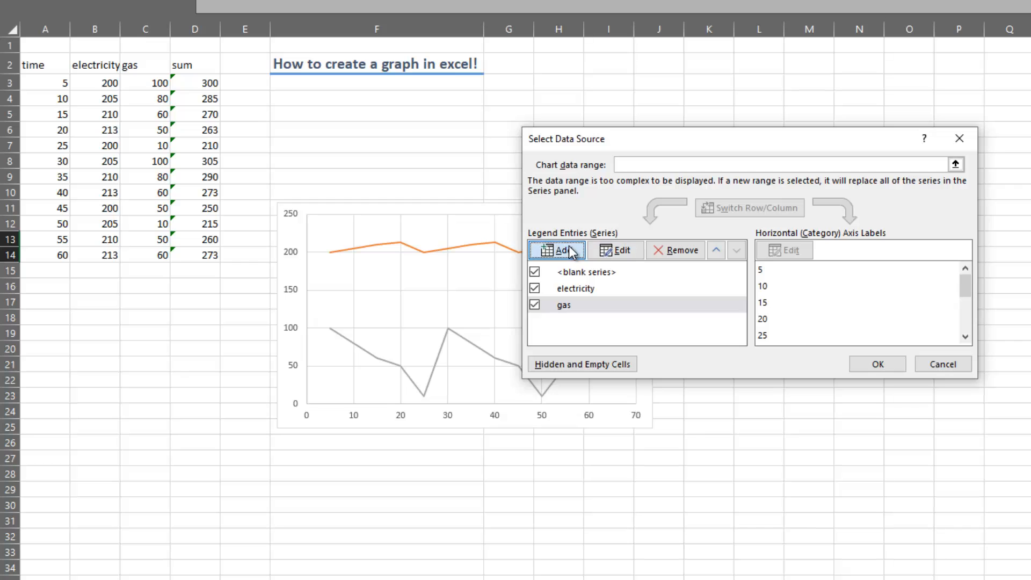
{"action": "type", "text": "sum"}
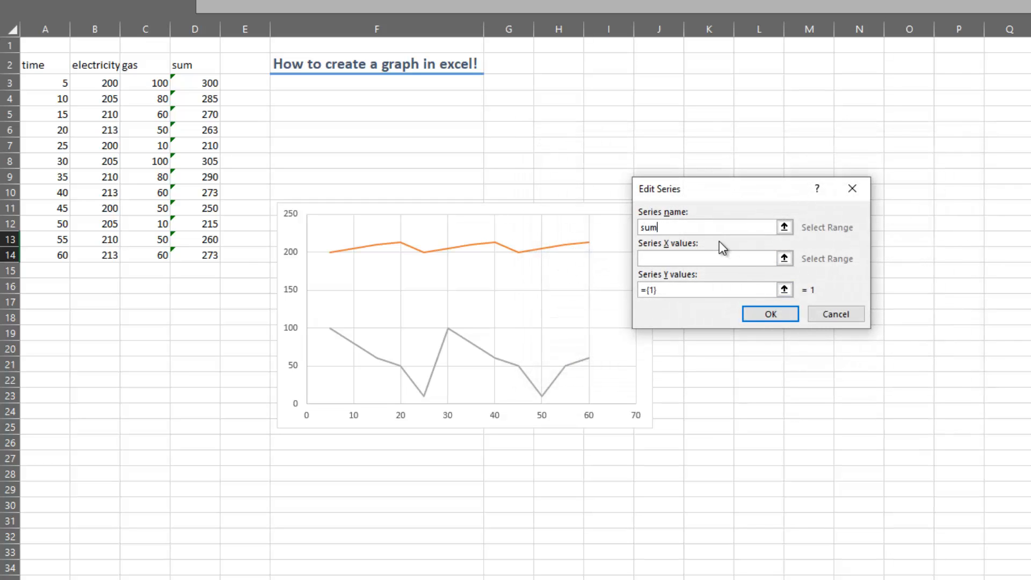
{"action": "left_click", "coordinate": [688, 259]}
{"action": "left_click_drag", "start_coordinate": [55, 88], "coordinate": [58, 255]}
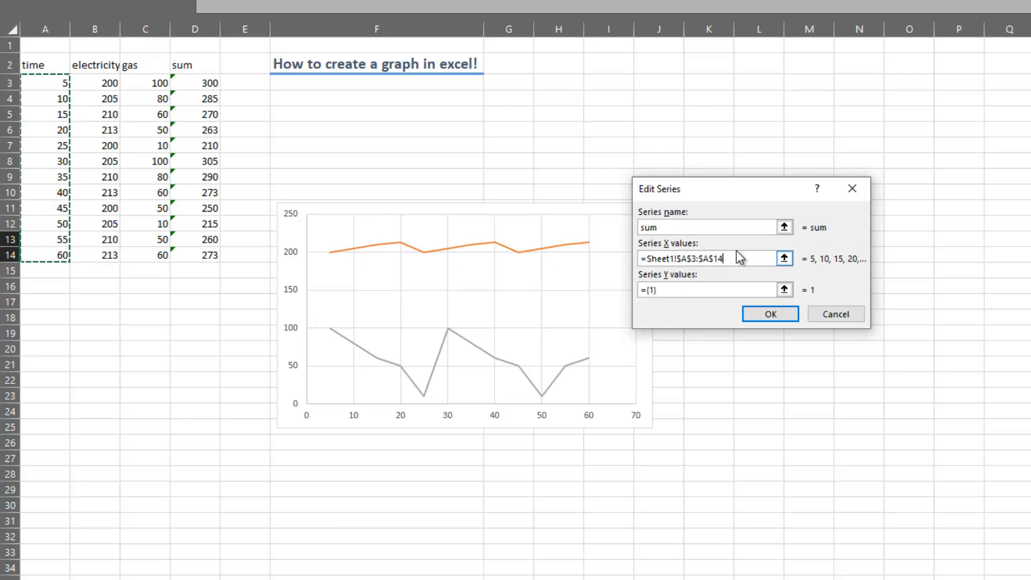
{"action": "left_click", "coordinate": [784, 290]}
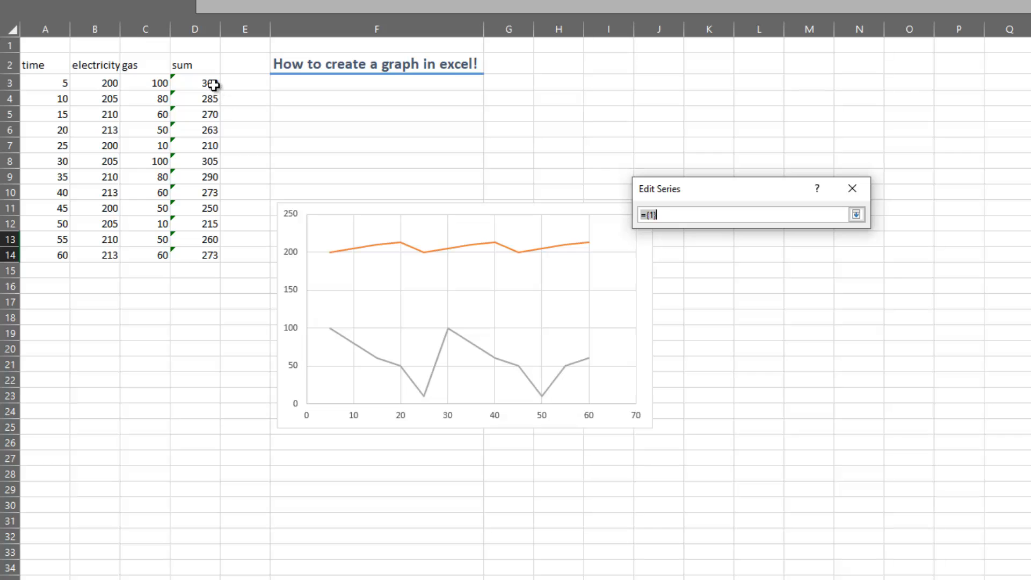
{"action": "left_click_drag", "start_coordinate": [212, 83], "coordinate": [215, 254]}
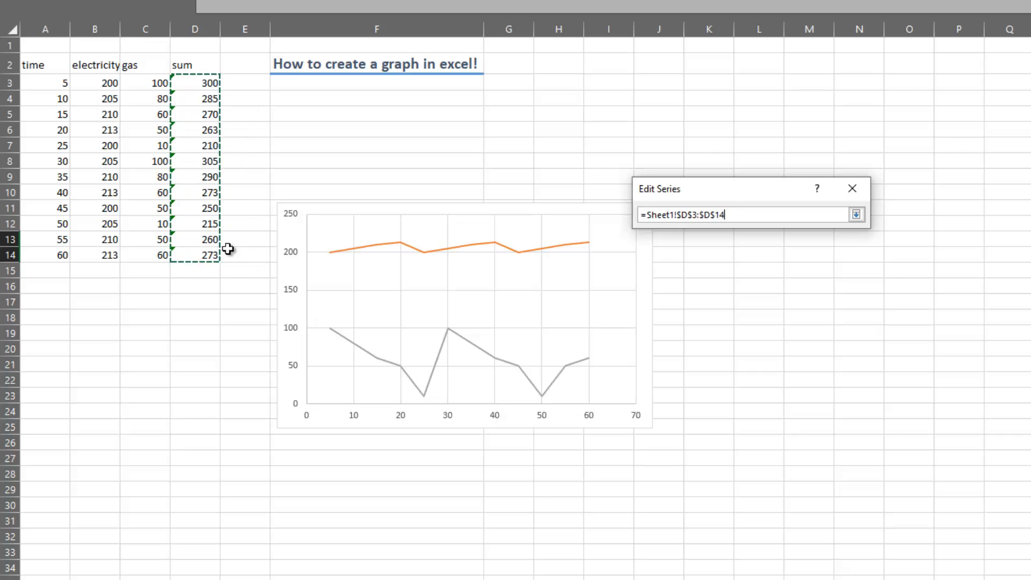
{"action": "left_click", "coordinate": [863, 217]}
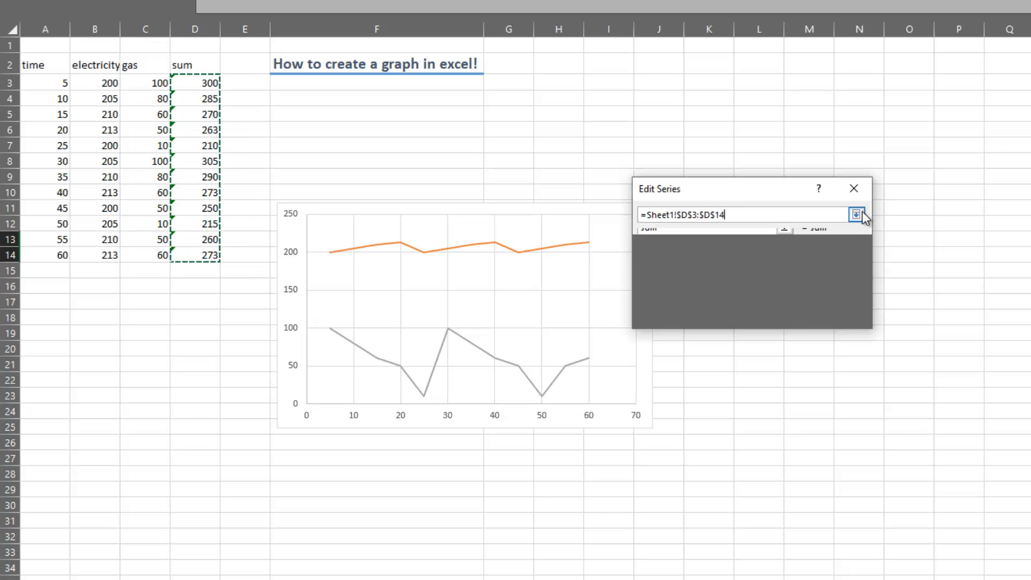
{"action": "left_click", "coordinate": [780, 314]}
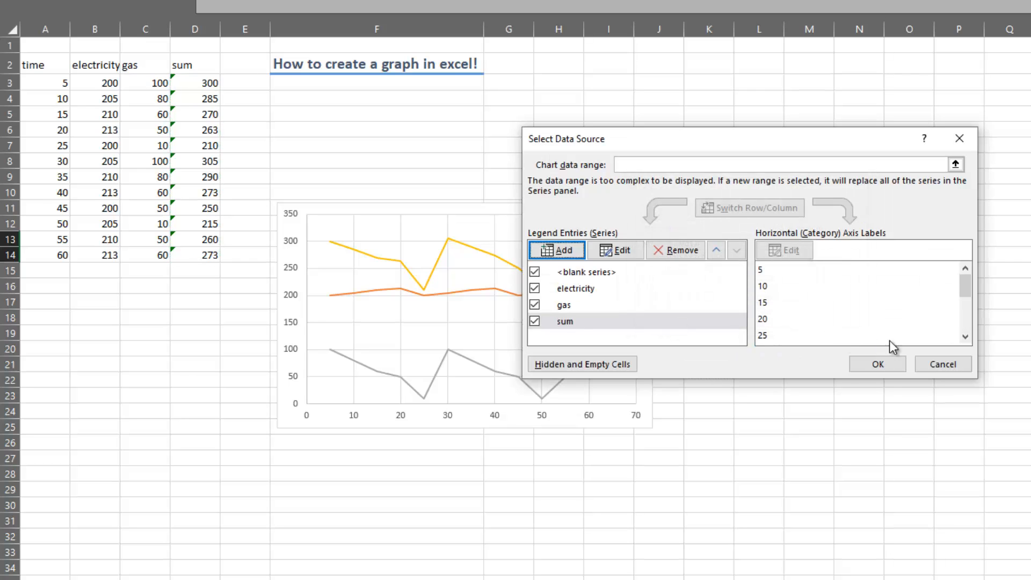
{"action": "left_click", "coordinate": [879, 364]}
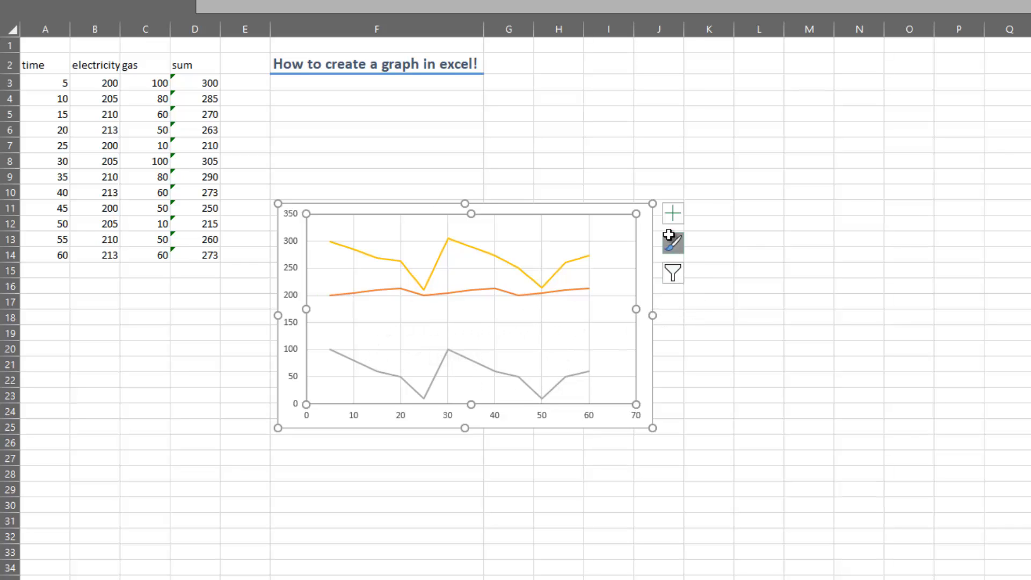
- Add a legend to the chart and place it at the Bottom position
{"action": "left_click", "coordinate": [676, 218]}
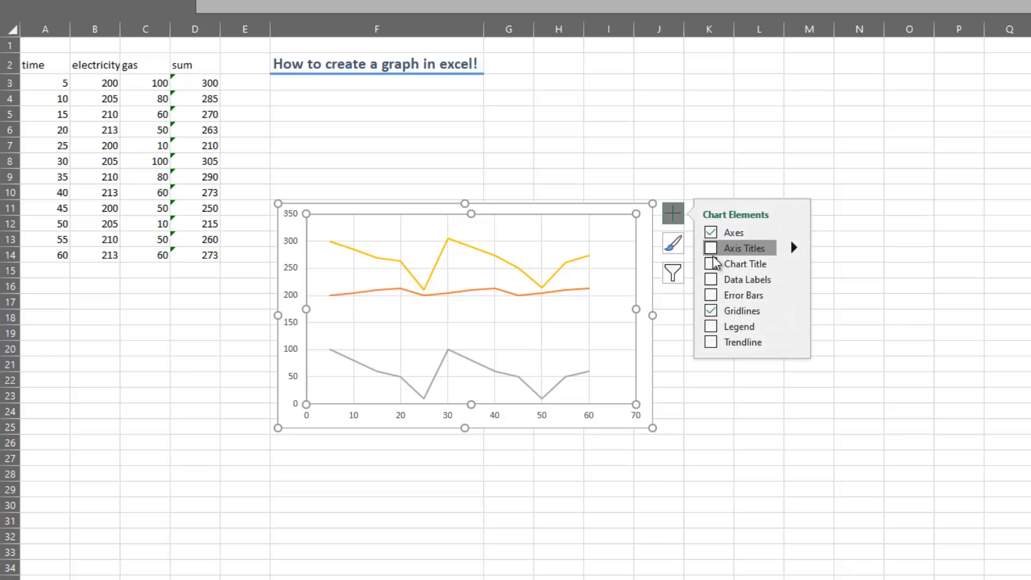
{"action": "left_click", "coordinate": [722, 327]}
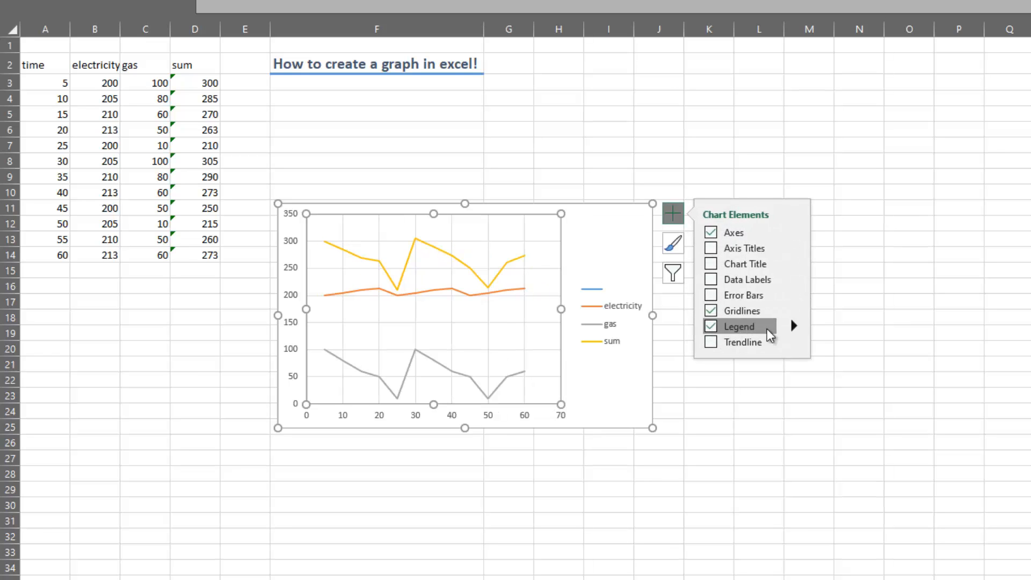
{"action": "left_click", "coordinate": [794, 325]}
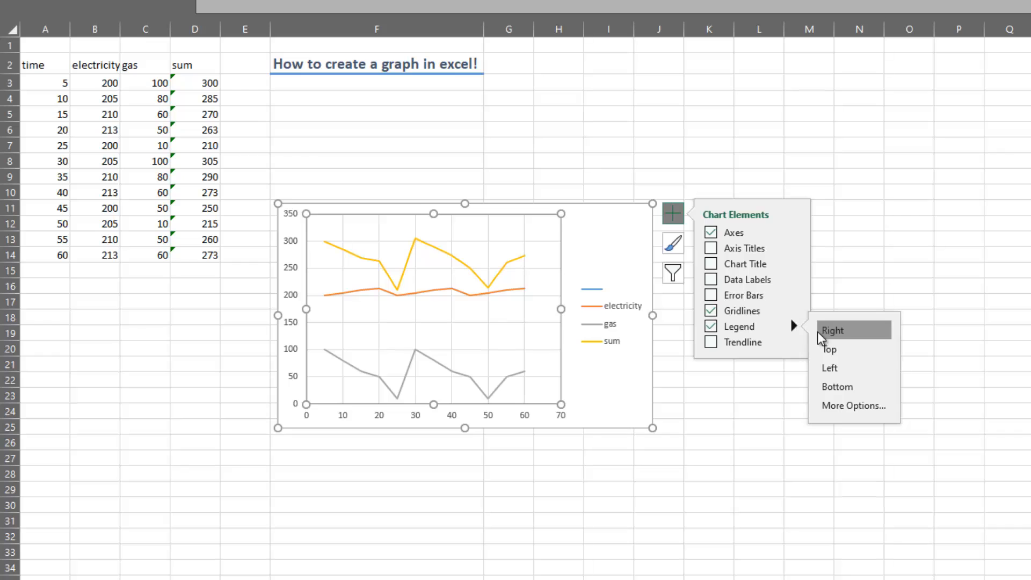
{"action": "left_click", "coordinate": [842, 386]}
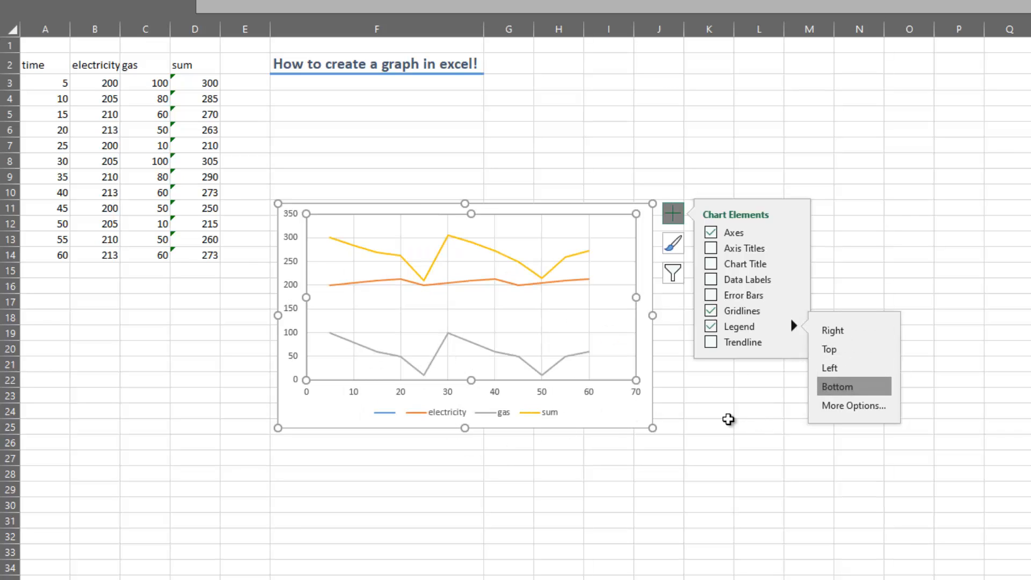
- Plot the gas series on the secondary axis
{"action": "left_click", "coordinate": [548, 334]}
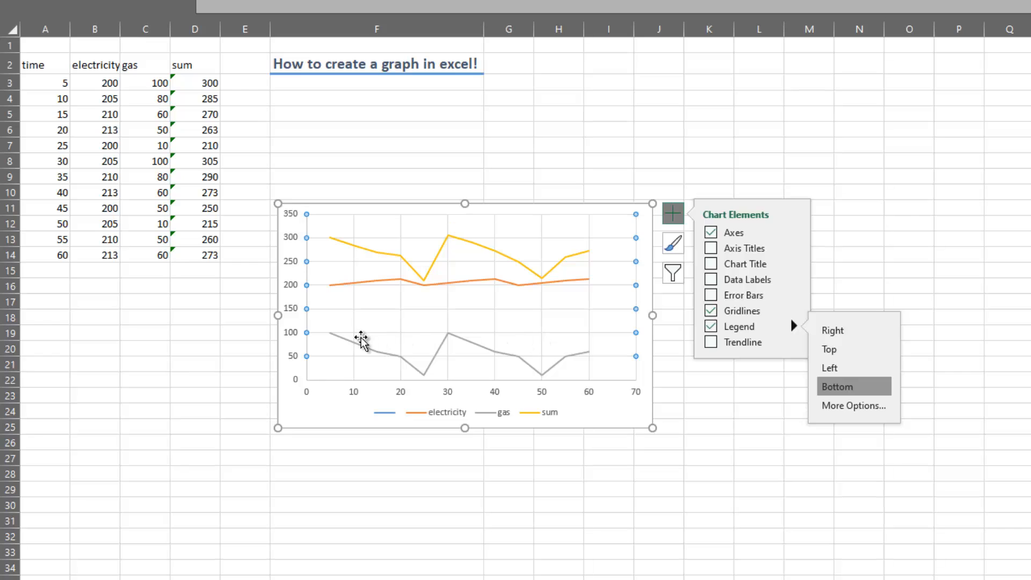
{"action": "left_click", "coordinate": [453, 350]}
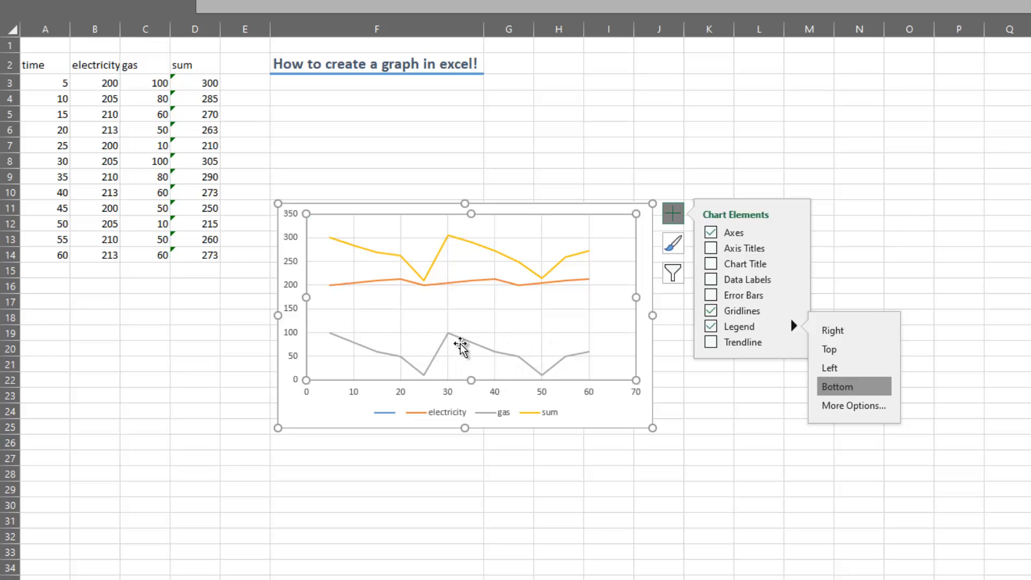
{"action": "left_click", "coordinate": [471, 343]}
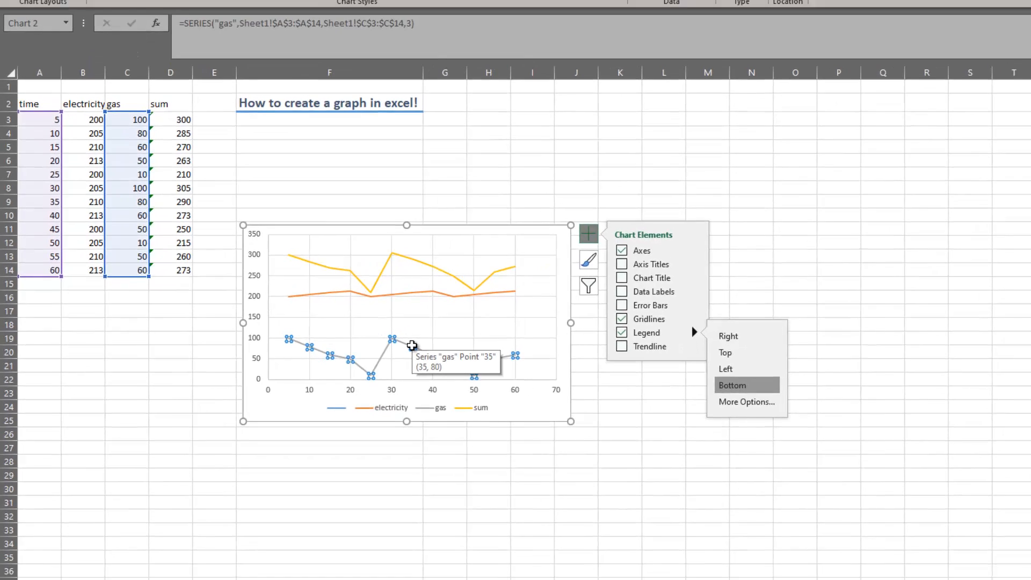
{"action": "right_click", "coordinate": [471, 344]}
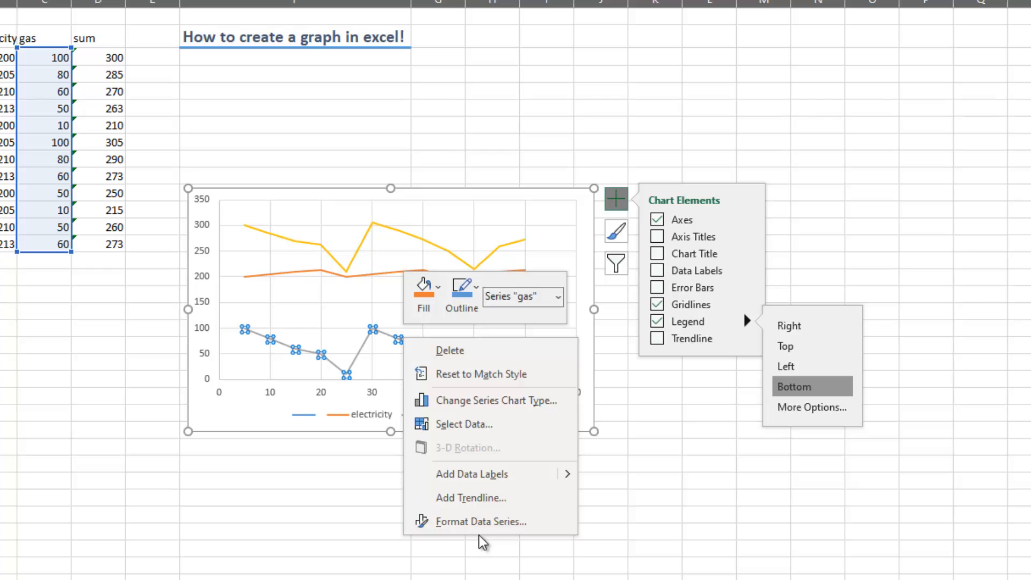
{"action": "left_click", "coordinate": [479, 527]}
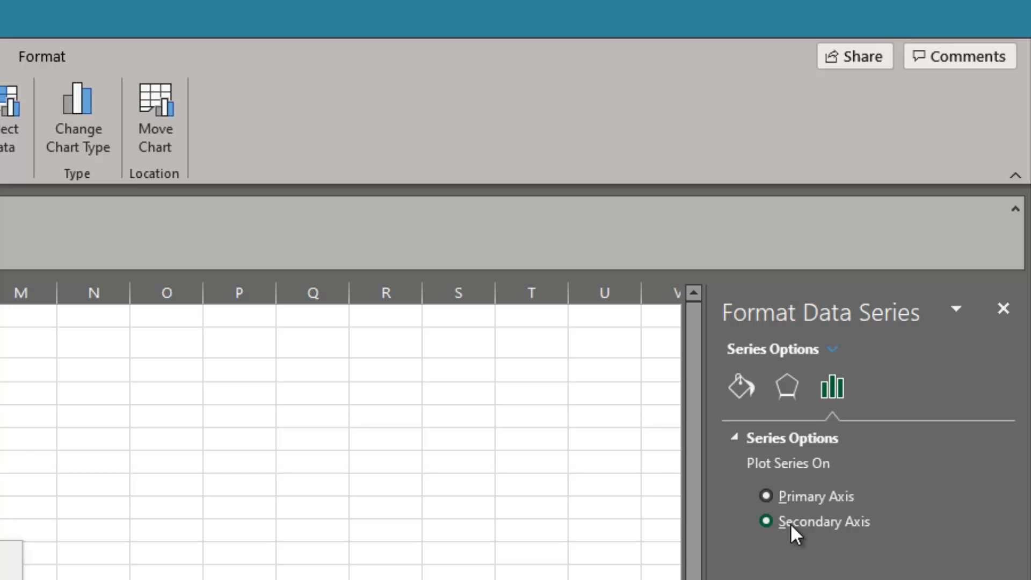
{"action": "left_click", "coordinate": [792, 523]}
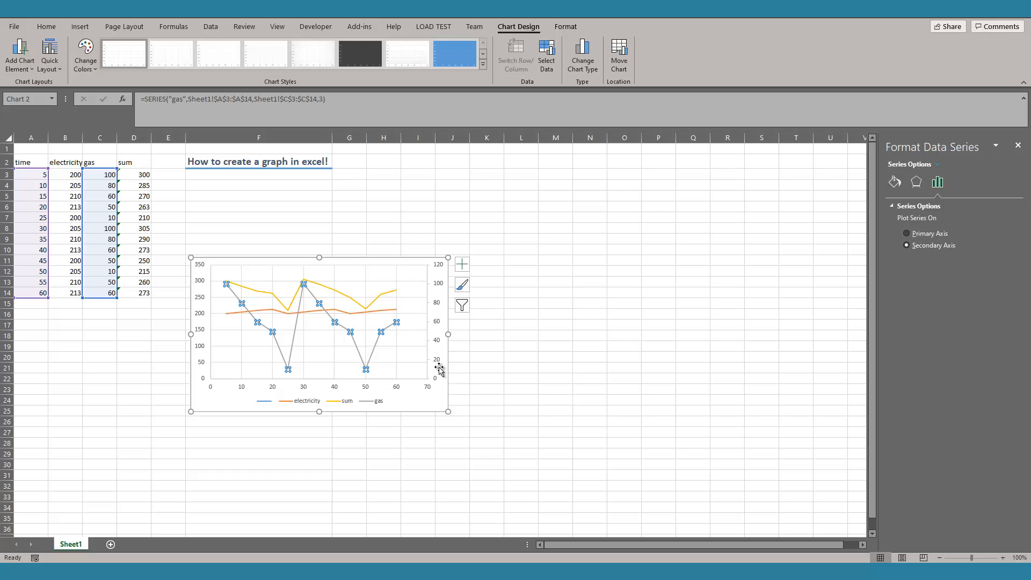
- Set the maximum bound of the chart's secondary vertical axis to 100
{"action": "left_click", "coordinate": [435, 347]}
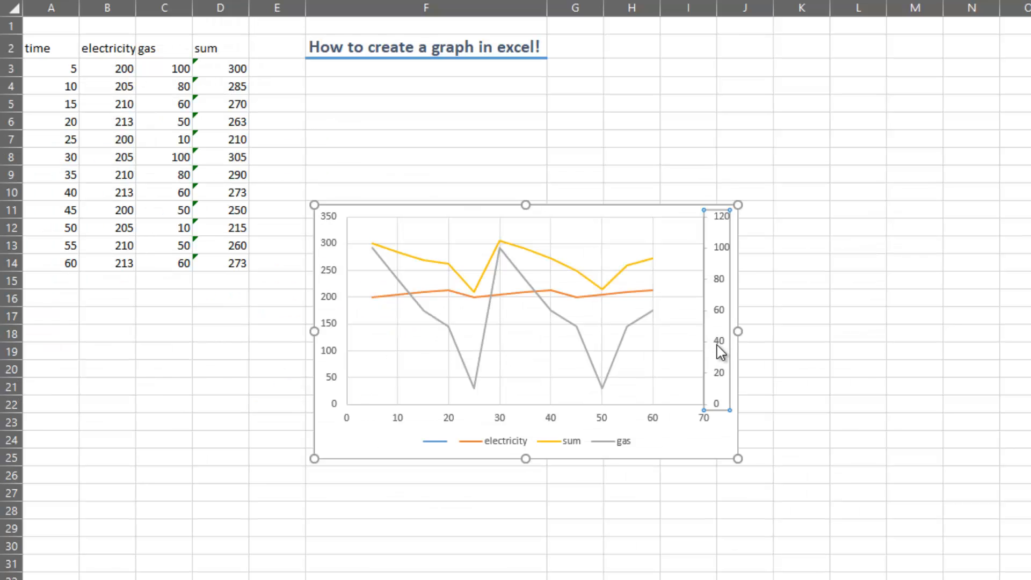
{"action": "right_click", "coordinate": [717, 346]}
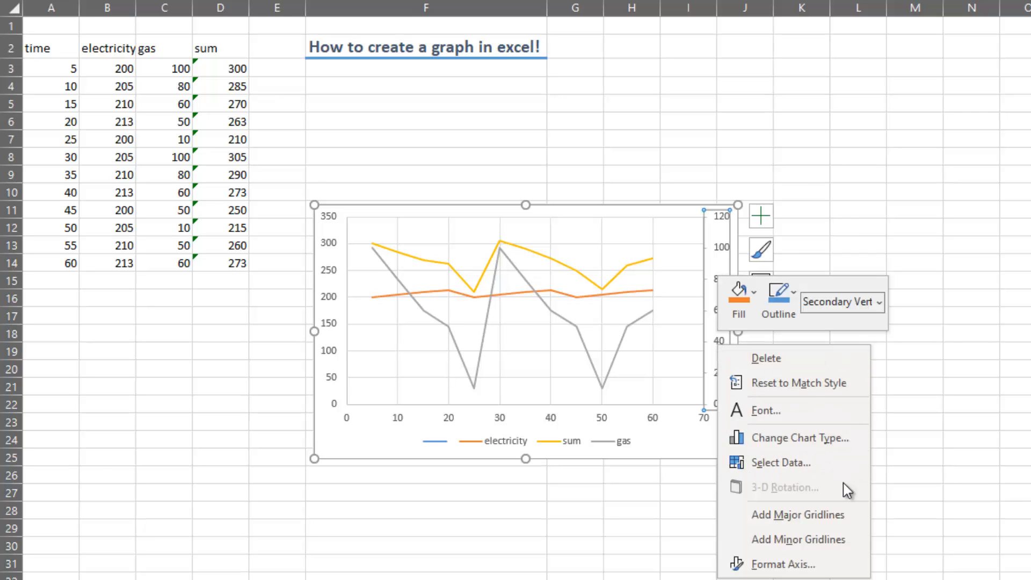
{"action": "left_click", "coordinate": [797, 559]}
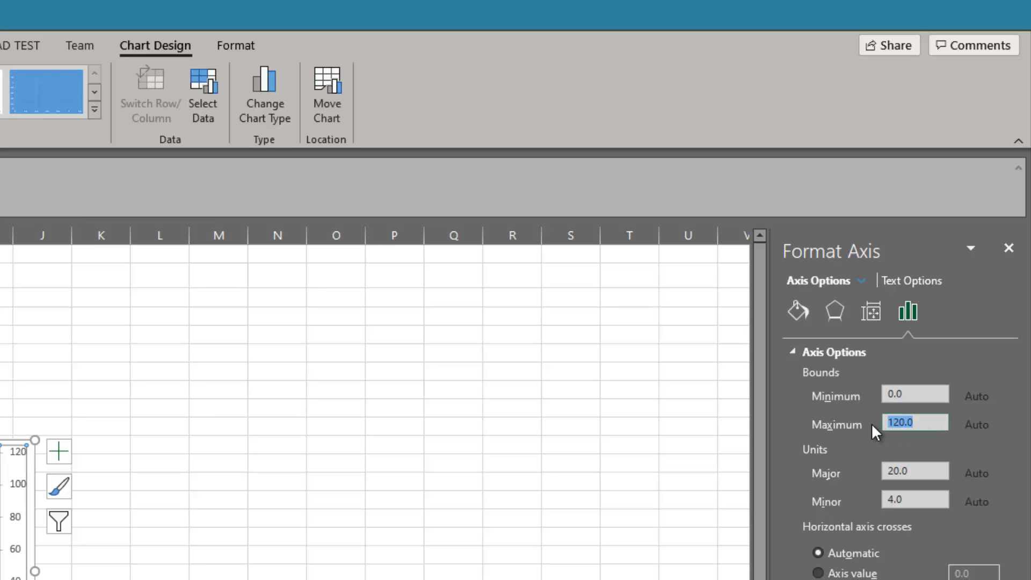
{"action": "type", "text": "100"}
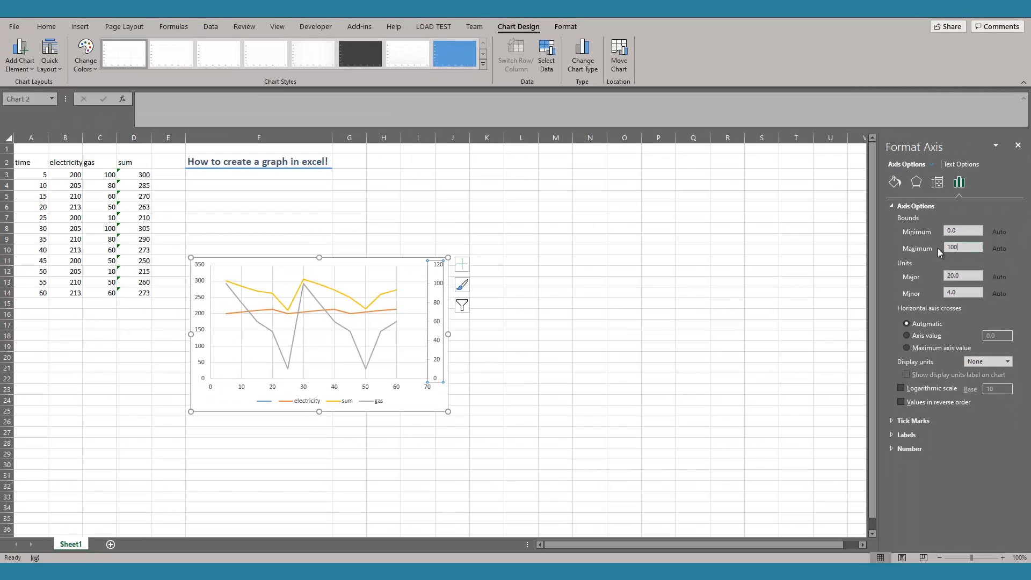
{"action": "key", "text": "Return"}
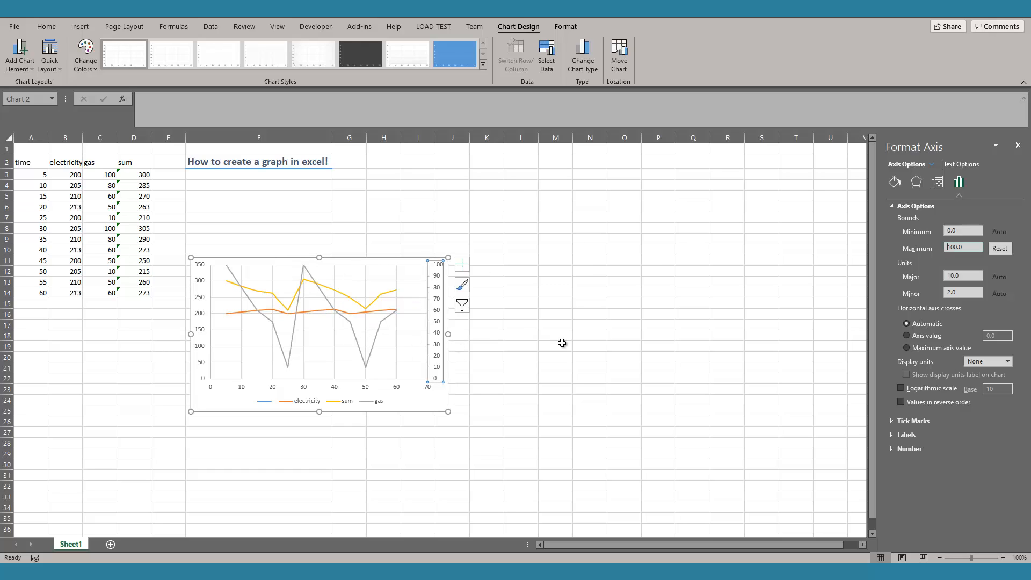
- Add a chart title and axis titles to the chart, leaving data labels off
{"action": "left_click", "coordinate": [452, 229]}
{"action": "left_click", "coordinate": [437, 279]}
{"action": "left_click", "coordinate": [462, 264]}
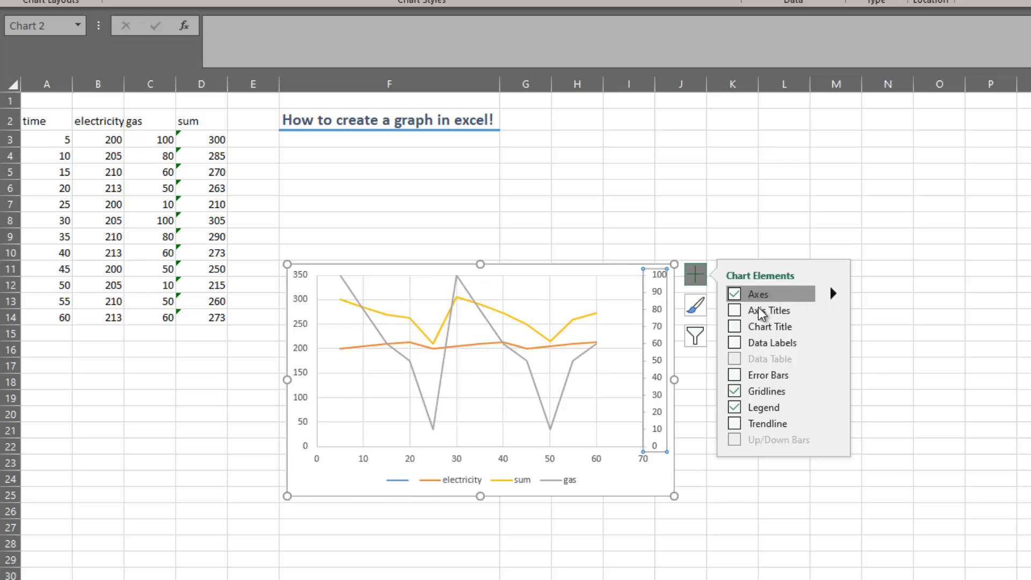
{"action": "left_click", "coordinate": [741, 329]}
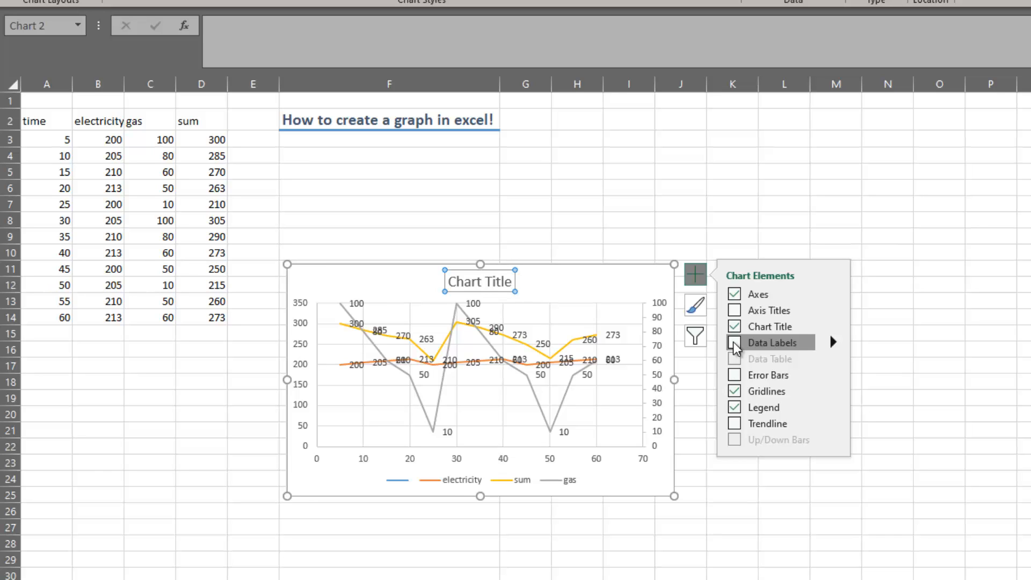
{"action": "left_click", "coordinate": [695, 241]}
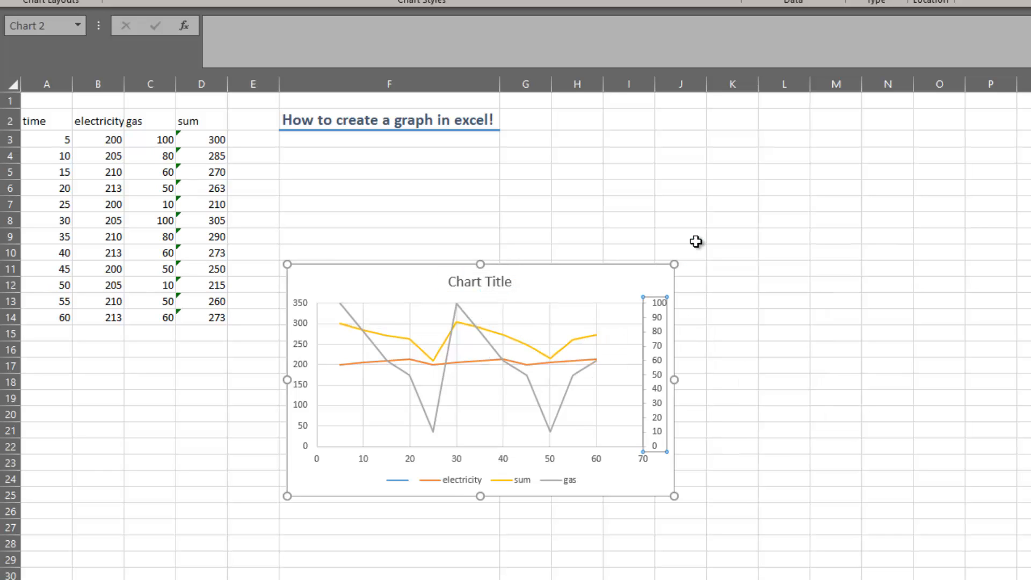
{"action": "left_click", "coordinate": [667, 270]}
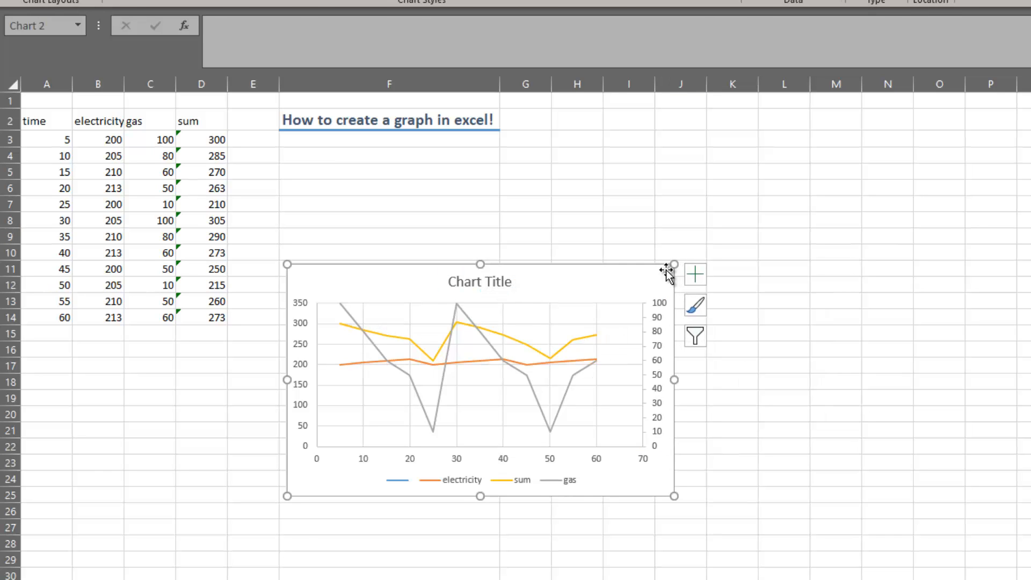
{"action": "left_click", "coordinate": [697, 273]}
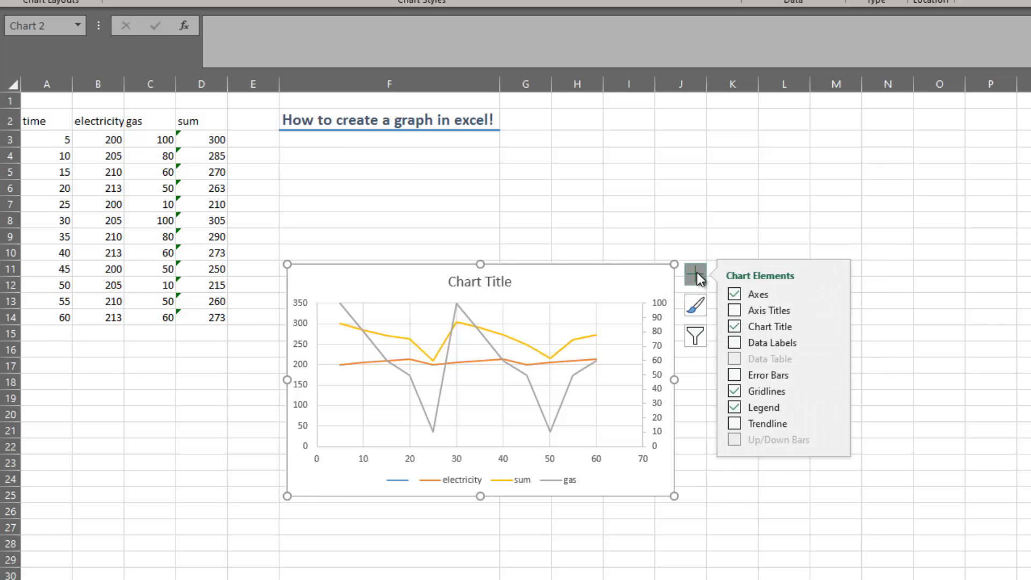
{"action": "left_click", "coordinate": [735, 315]}
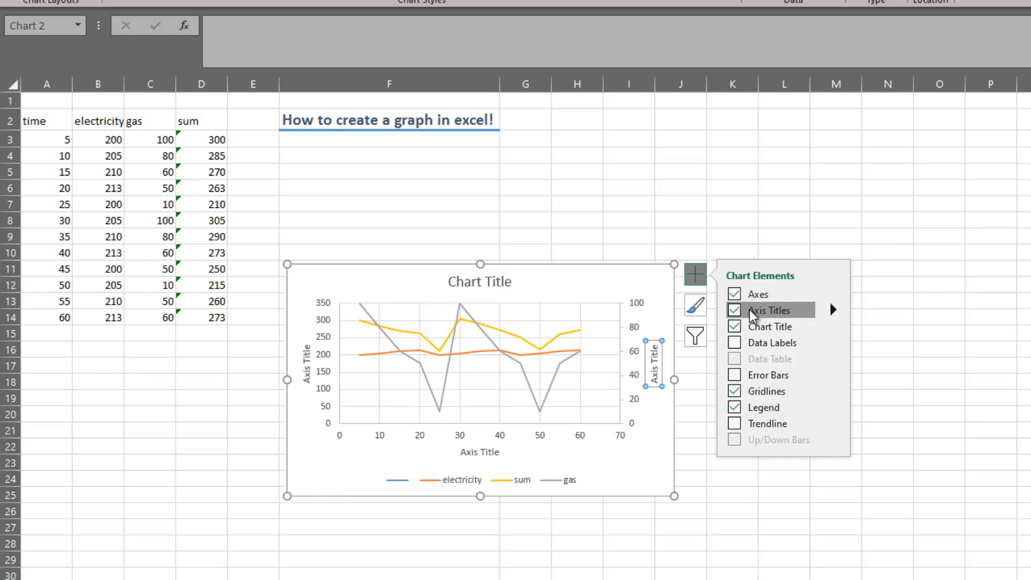
- Replace the secondary vertical axis title's placeholder text with gas
{"action": "left_click", "coordinate": [658, 363]}
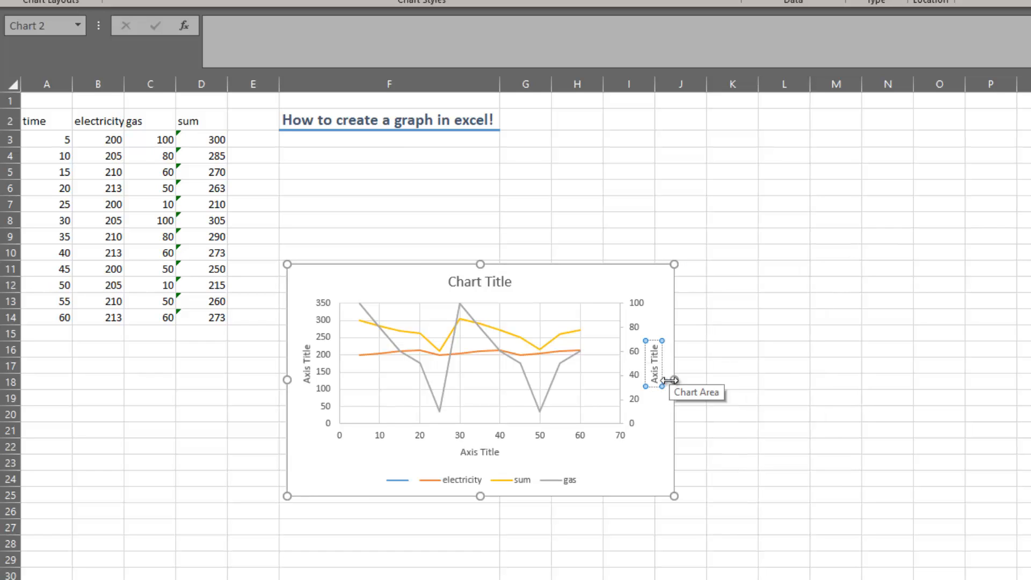
{"action": "key", "text": "BackSpace"}
{"action": "key", "text": "BackSpace"}
{"action": "key", "text": "BackSpace"}
{"action": "key", "text": "BackSpace"}
{"action": "key", "text": "BackSpace"}
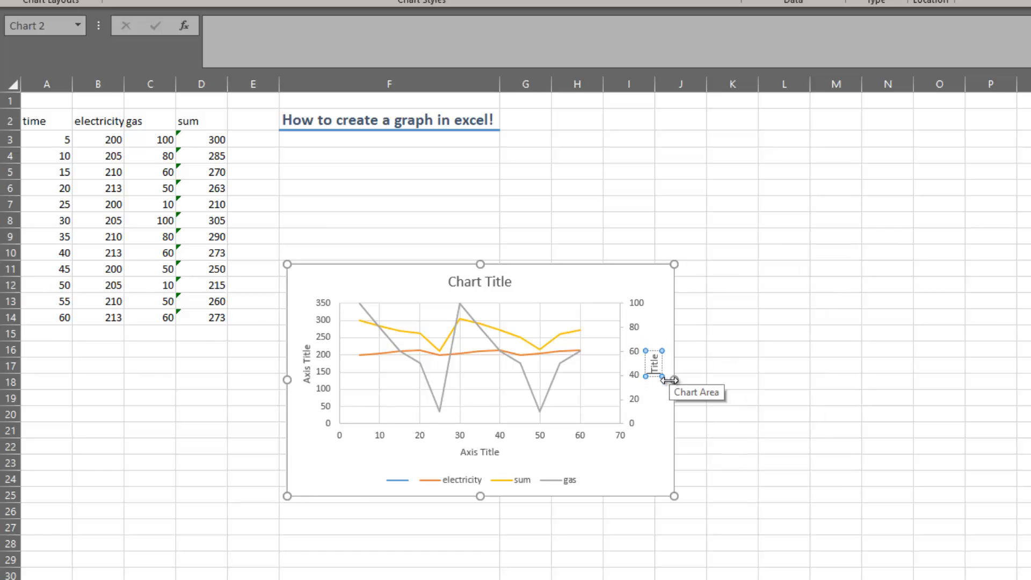
{"action": "key", "text": "Delete"}
{"action": "key", "text": "Delete"}
{"action": "key", "text": "Delete"}
{"action": "key", "text": "Delete"}
{"action": "key", "text": "Delete"}
{"action": "type", "text": "E"}
{"action": "type", "text": "s"}
{"action": "type", "text": " k"}
{"action": "key", "text": "BackSpace"}
{"action": "key", "text": "BackSpace"}
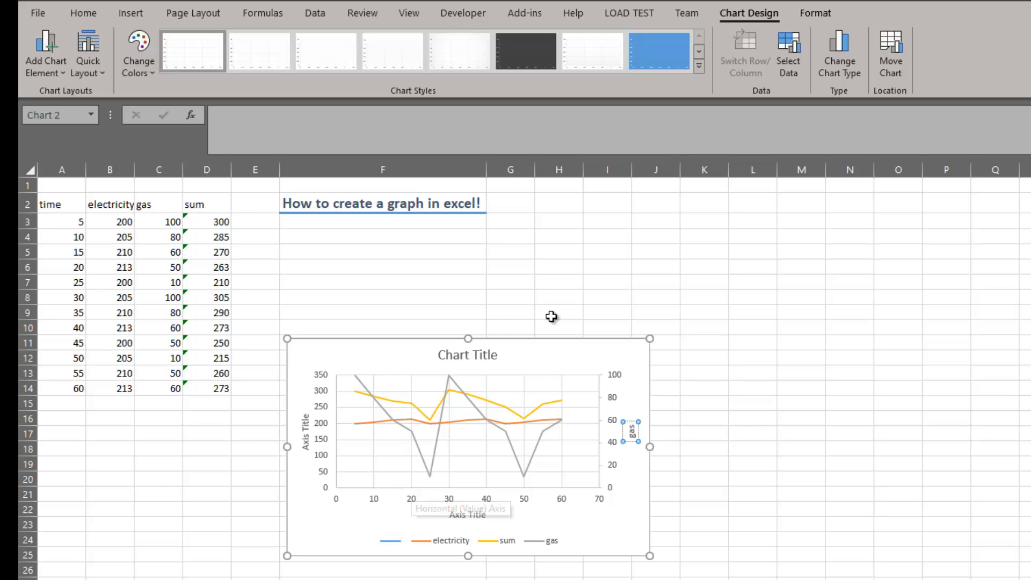
- Apply the dark-background chart style to the whole chart
{"action": "left_click", "coordinate": [534, 60]}
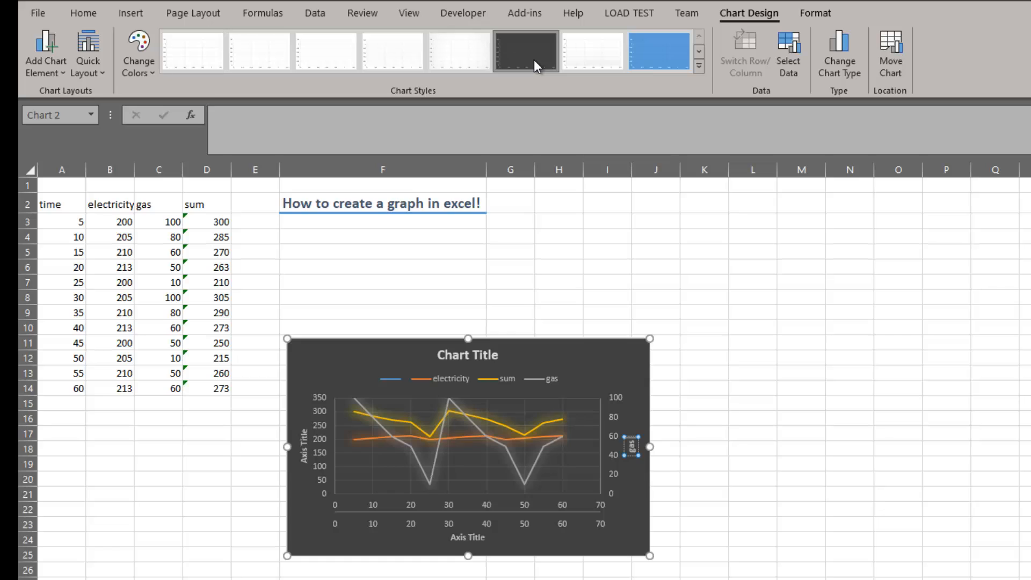